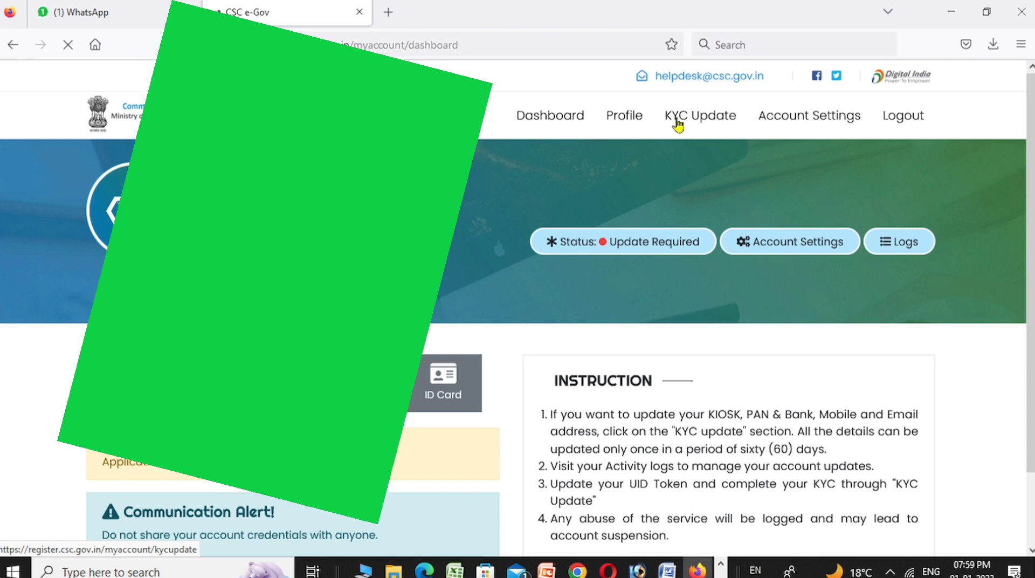
# - Open the KYC Update page and look through the categories of details that can be updated
pyautogui.click(688, 121)
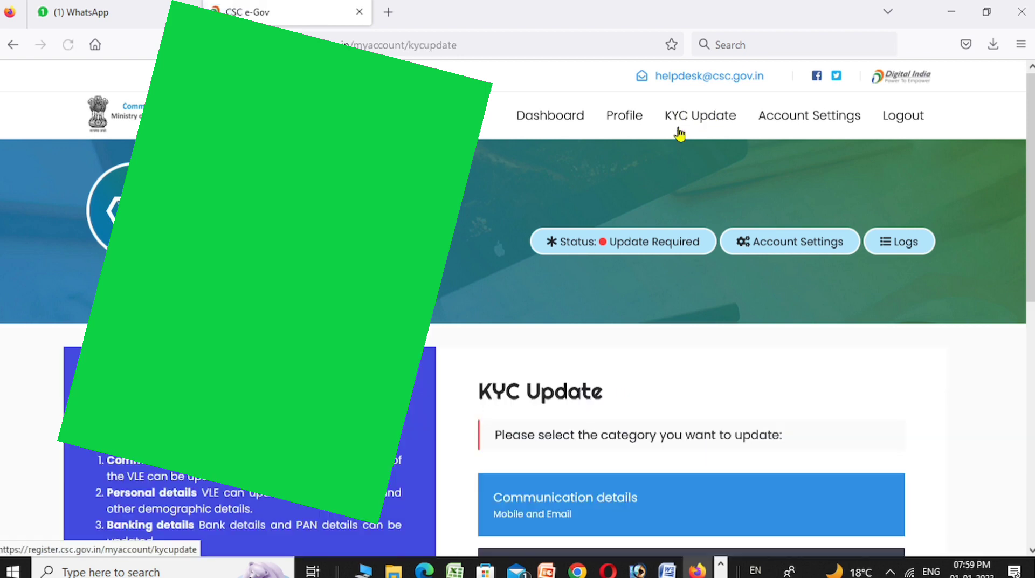
pyautogui.scroll(-2, 565, 297)
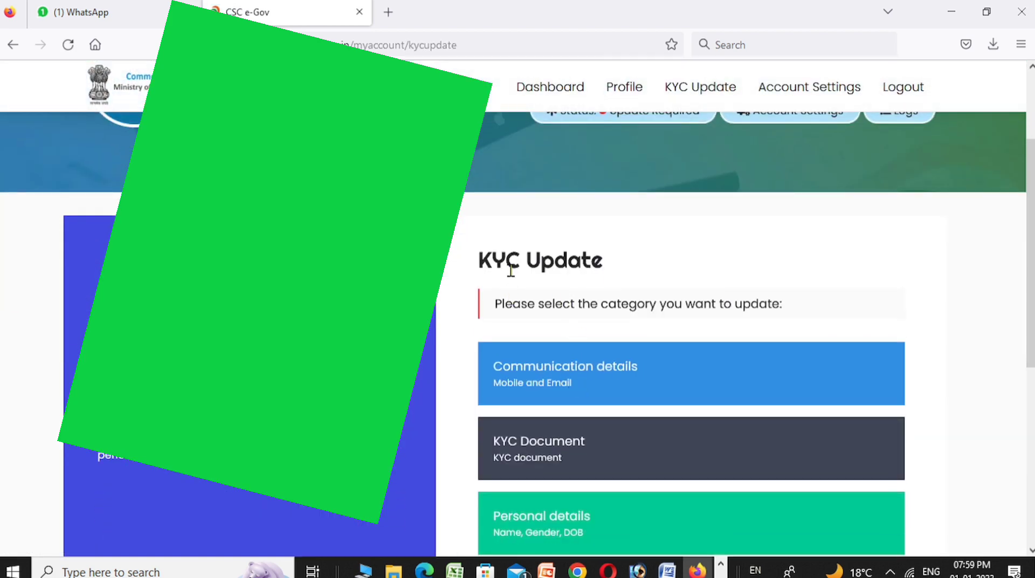
pyautogui.scroll(-3, 722, 329)
pyautogui.scroll(-2, 723, 329)
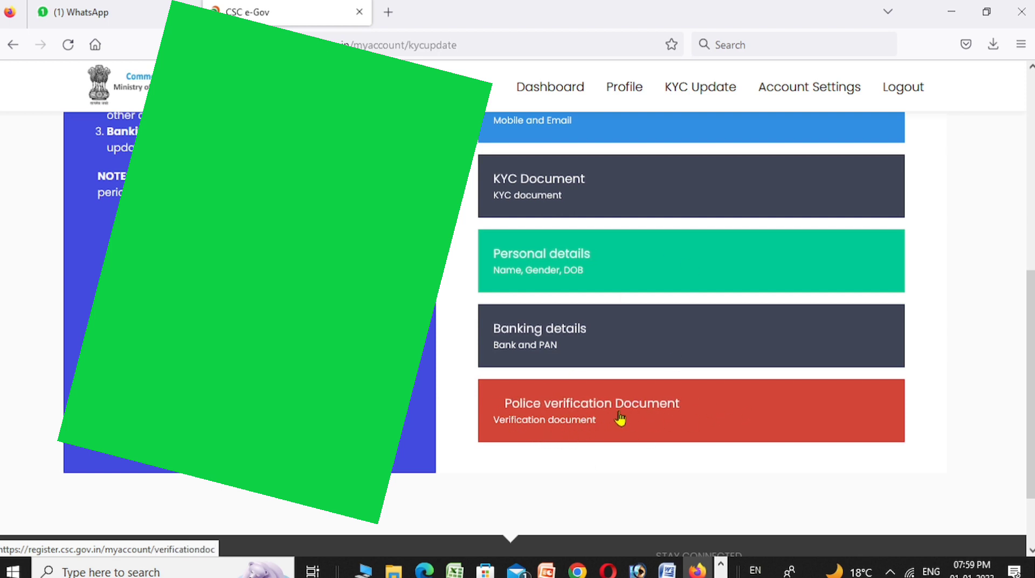
pyautogui.scroll(6, 657, 229)
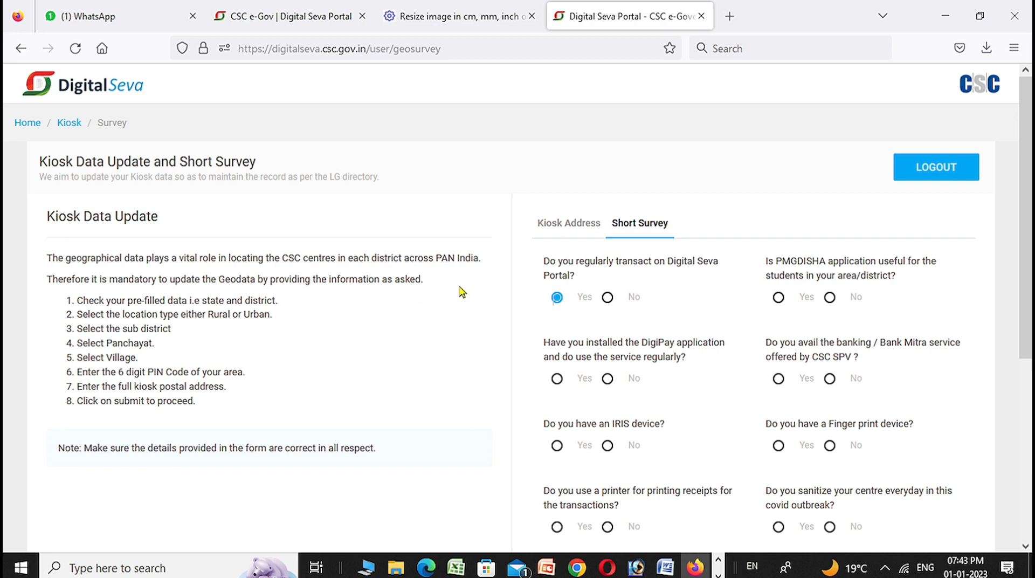
# - Open the kiosk address details and replace the postal address entry with the kiosk's name
pyautogui.moveTo(431, 288); pyautogui.dragTo(49, 258)
pyautogui.click(399, 228)
pyautogui.click(579, 222)
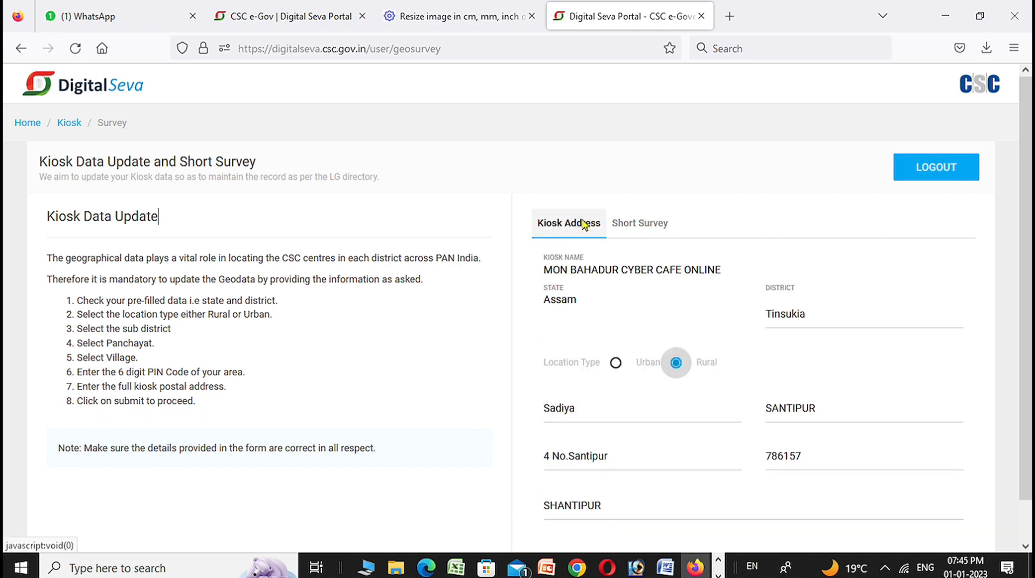
pyautogui.scroll(-2, 643, 364)
pyautogui.click(644, 465)
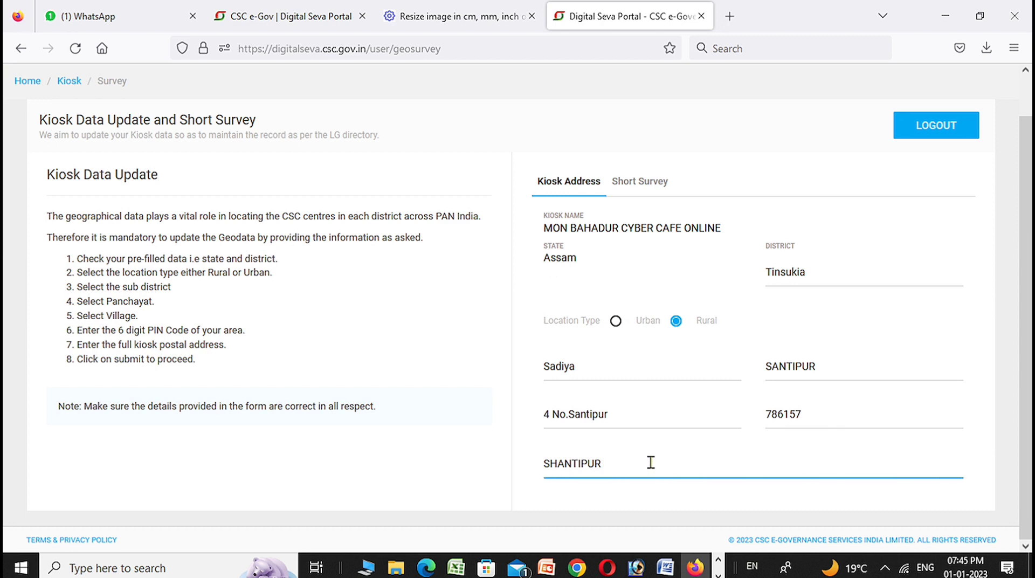
pyautogui.press('BackSpace')
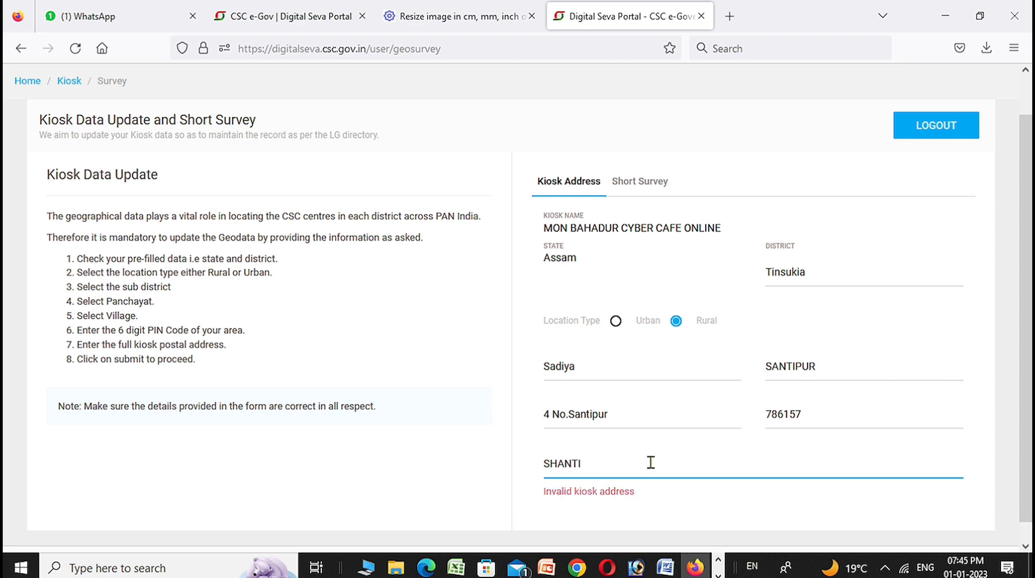
pyautogui.press('BackSpace')
pyautogui.press('BackSpace')
pyautogui.press('BackSpace')
pyautogui.press('BackSpace')
pyautogui.write('MON BAHADUR CYBER CAFE ONLINE')
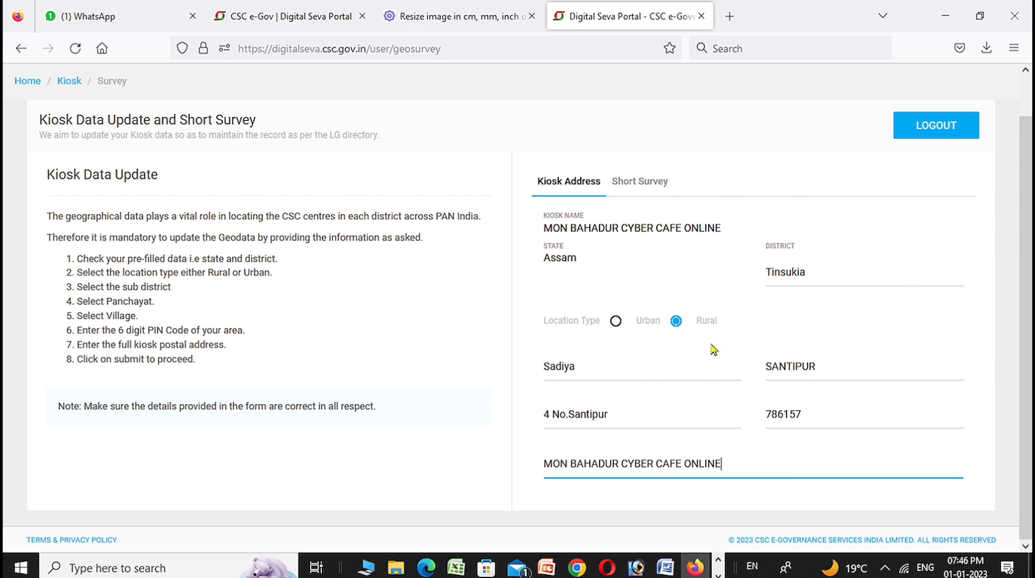
# - In the short survey, answer Yes for DigiPay, IRIS device, receipt printer and social distancing, and No for allowing customers without mask
pyautogui.click(648, 184)
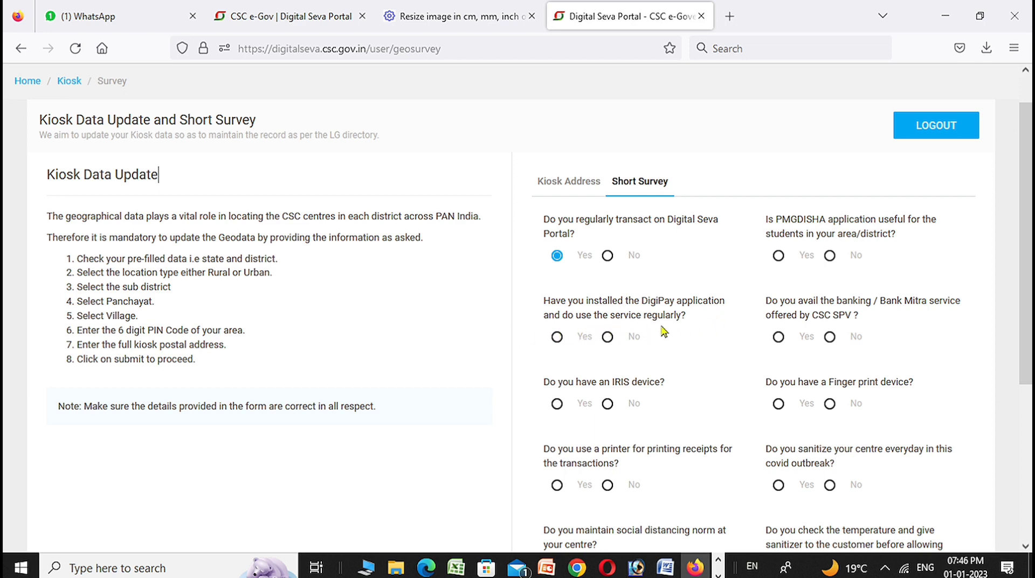
pyautogui.click(558, 337)
pyautogui.scroll(-3, 637, 339)
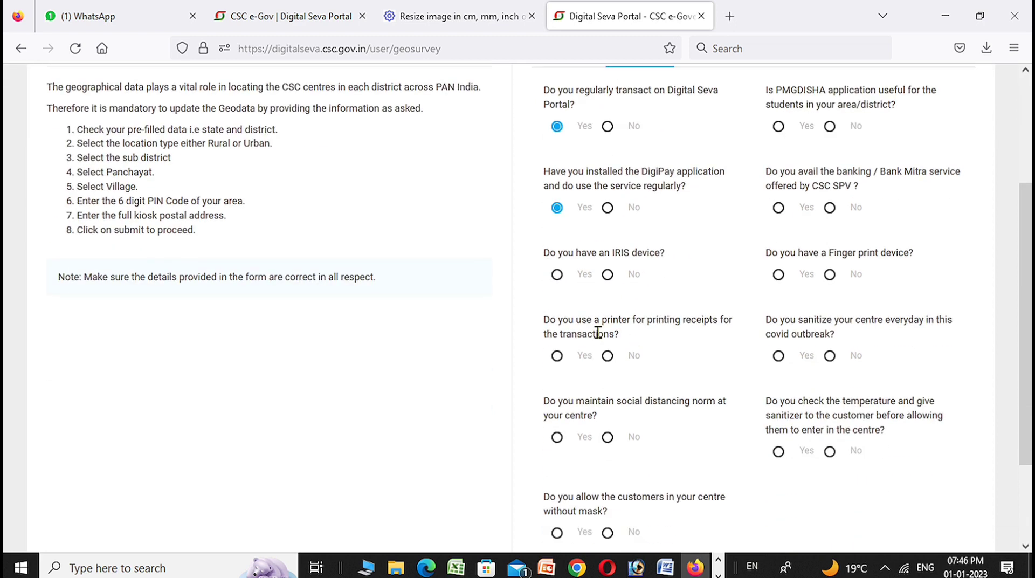
pyautogui.click(558, 276)
pyautogui.click(557, 356)
pyautogui.scroll(-3, 658, 358)
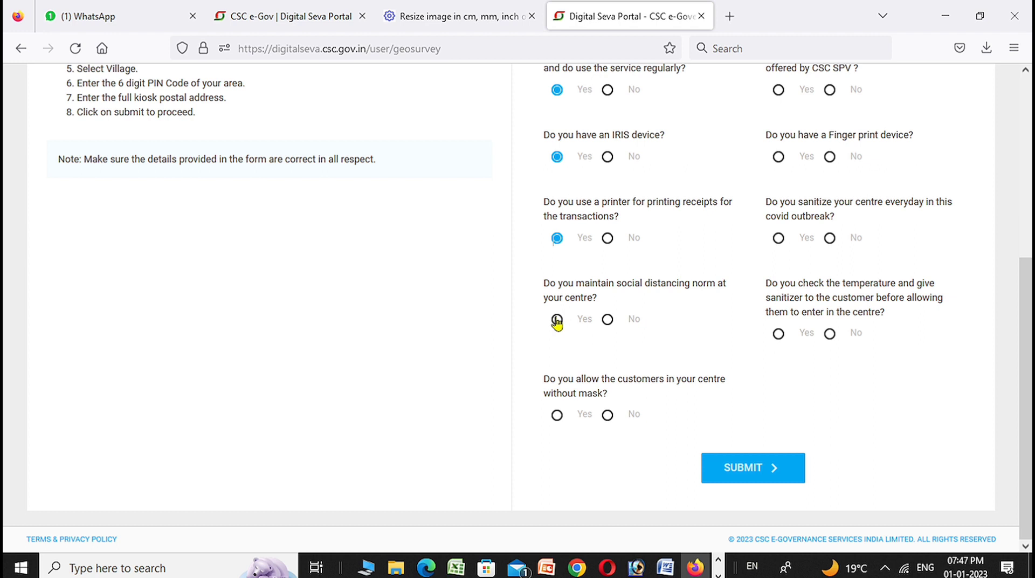
pyautogui.click(557, 321)
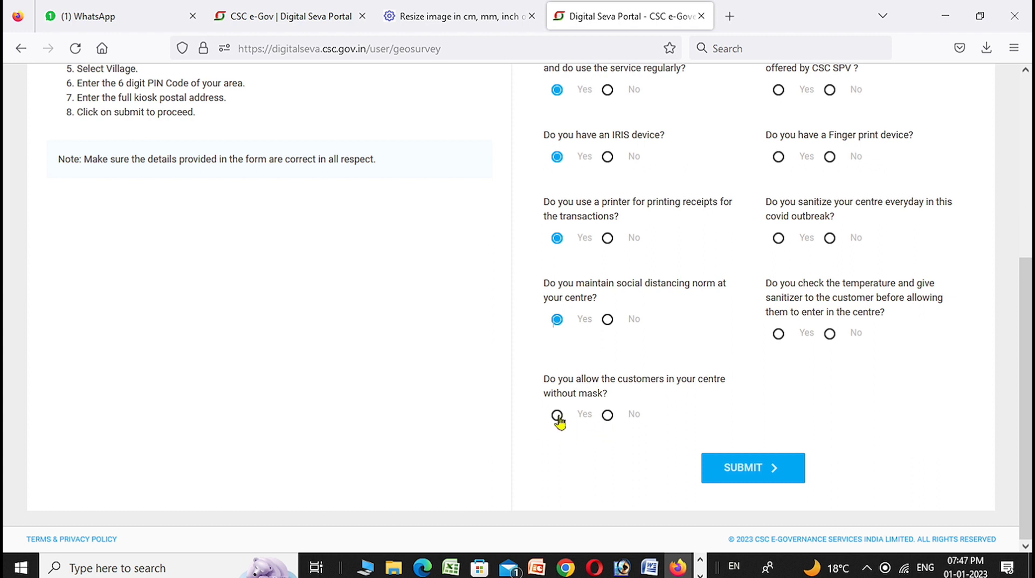
pyautogui.click(610, 418)
# - Answer Yes for PMGDISHA usefulness, banking/Bank Mitra service, finger print device, daily sanitizing, and temperature and sanitizer checks
pyautogui.scroll(3, 766, 378)
pyautogui.scroll(3, 804, 224)
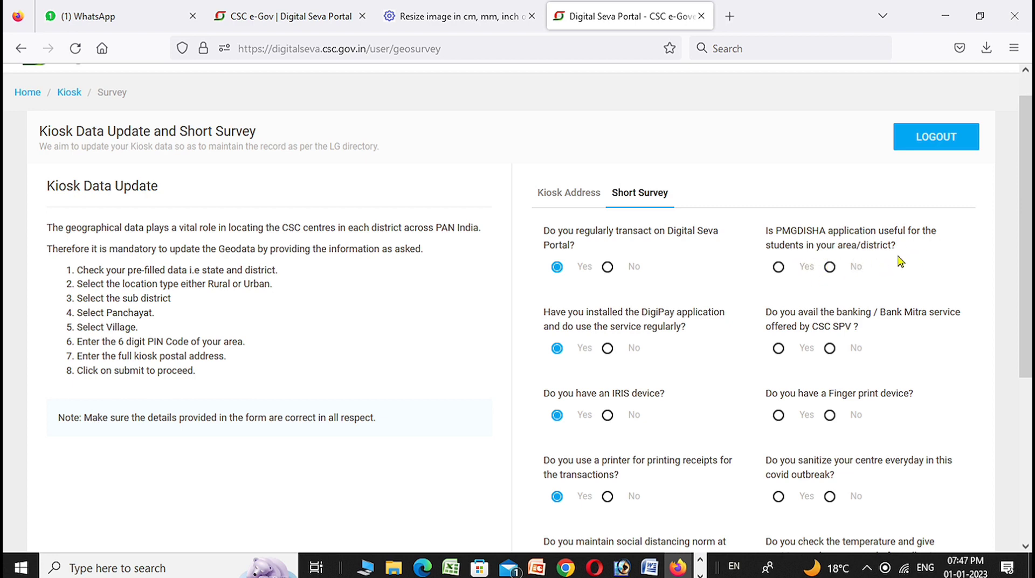
pyautogui.click(779, 267)
pyautogui.scroll(-2, 851, 286)
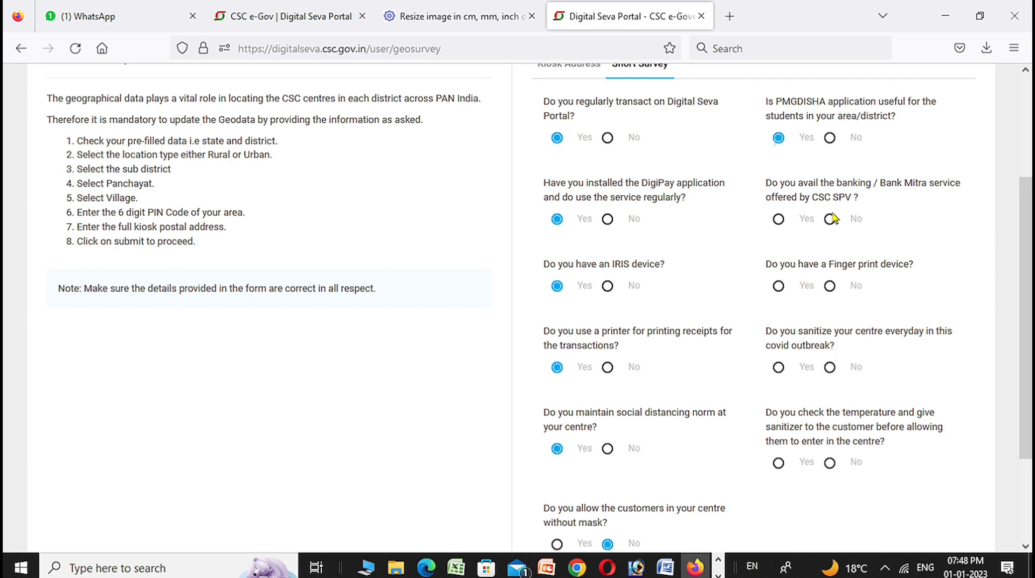
pyautogui.click(778, 221)
pyautogui.click(779, 287)
pyautogui.click(779, 367)
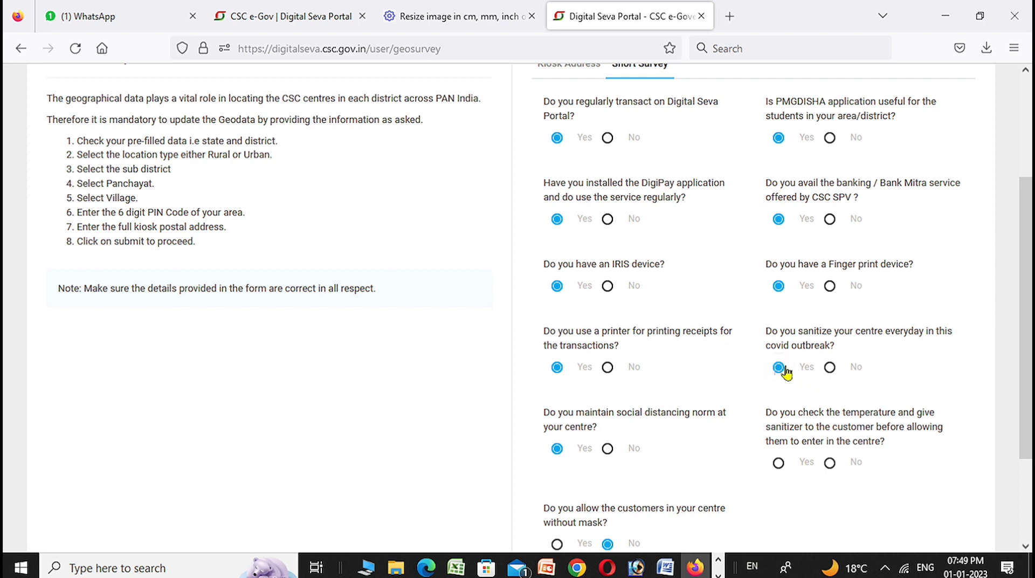
pyautogui.scroll(-3, 801, 370)
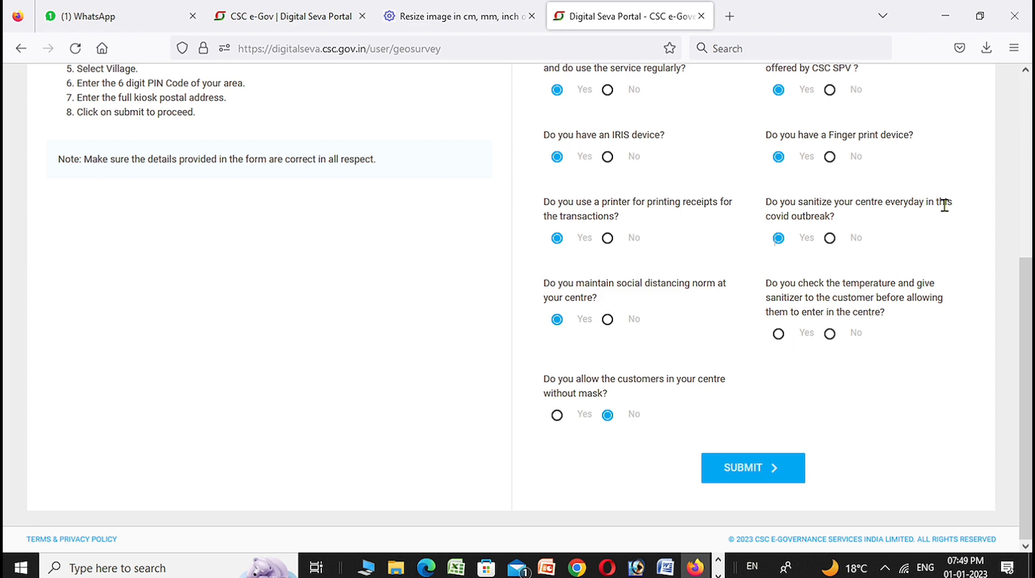
pyautogui.click(779, 334)
# - Review the short survey answers and submit the kiosk data update
pyautogui.scroll(5, 506, 312)
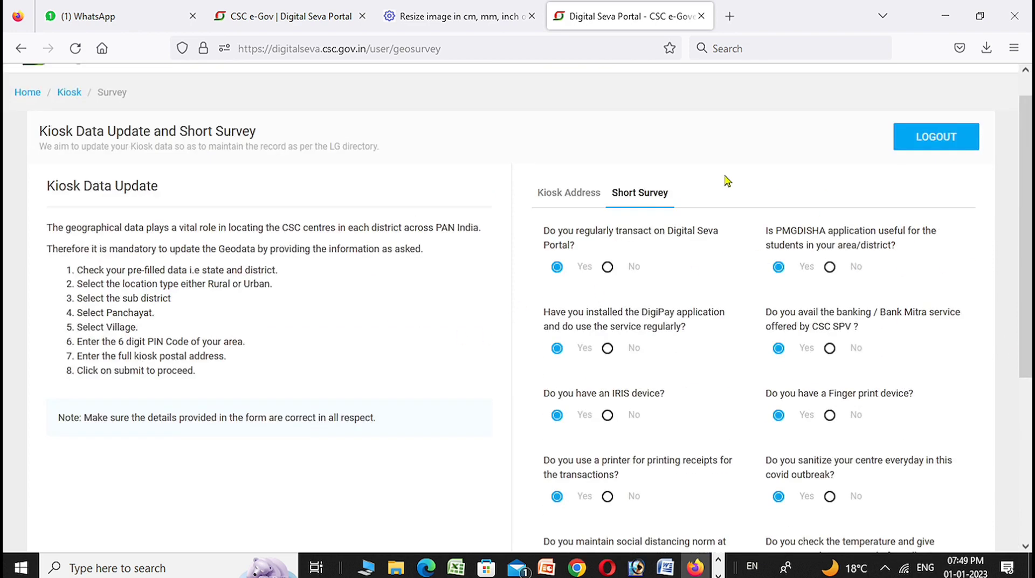
pyautogui.scroll(-5, 606, 264)
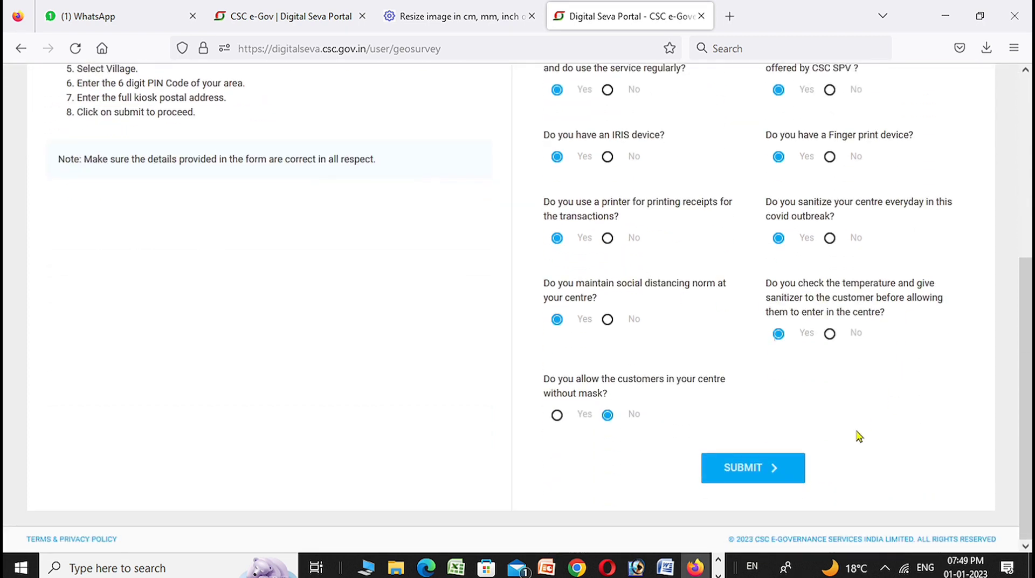
pyautogui.click(757, 475)
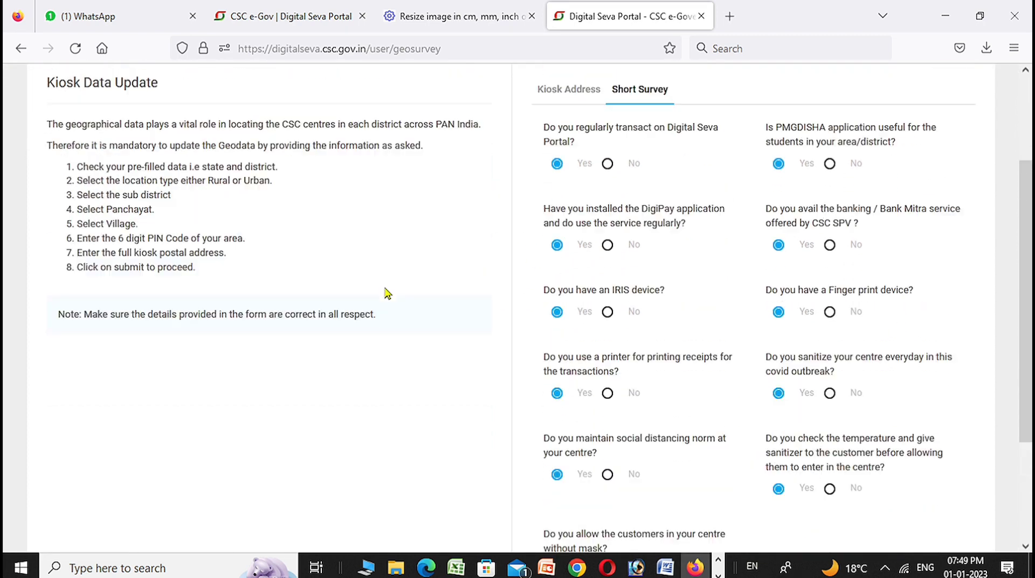
pyautogui.scroll(-5, 489, 276)
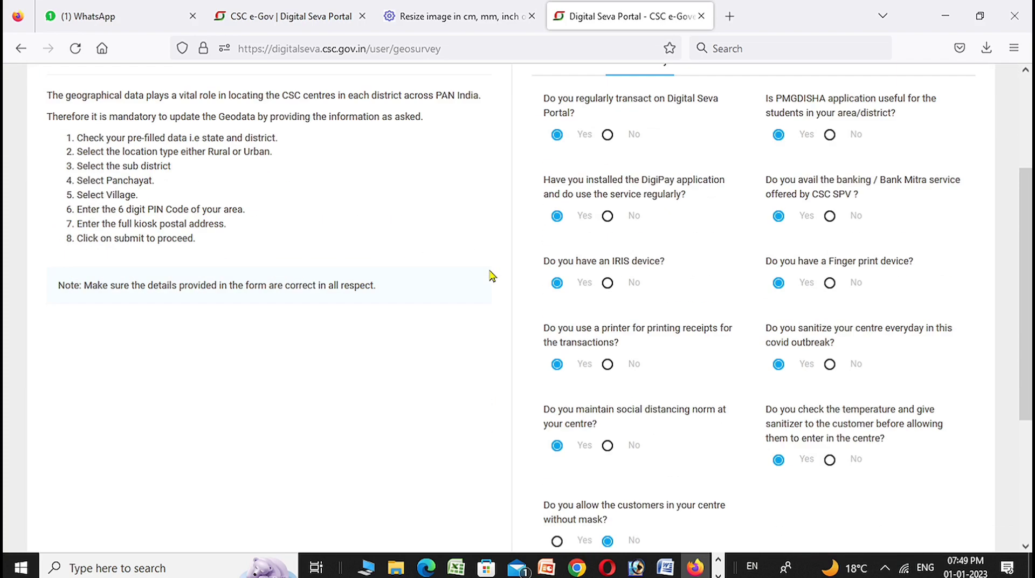
pyautogui.scroll(-2, 755, 485)
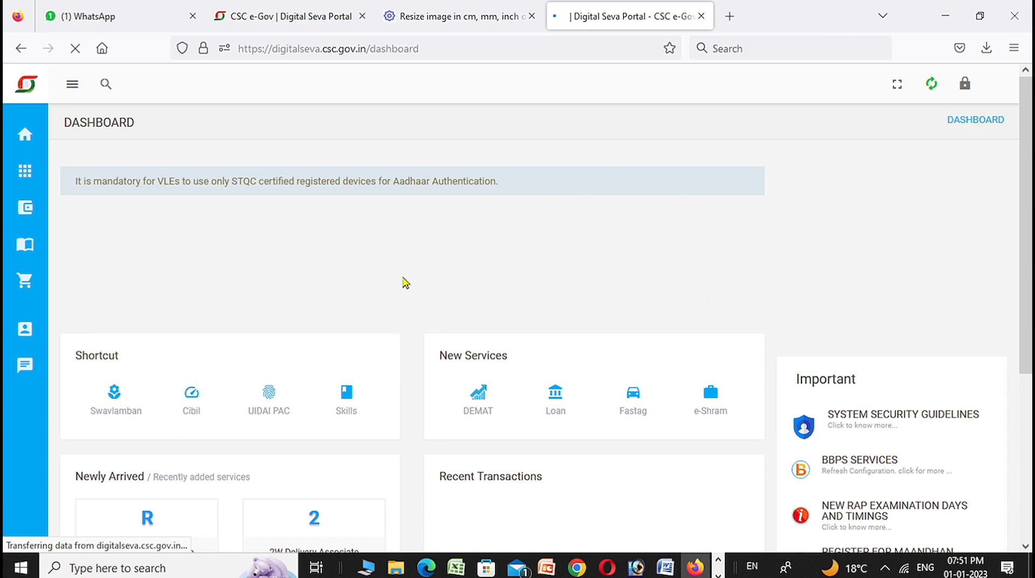
pyautogui.scroll(-5, 559, 280)
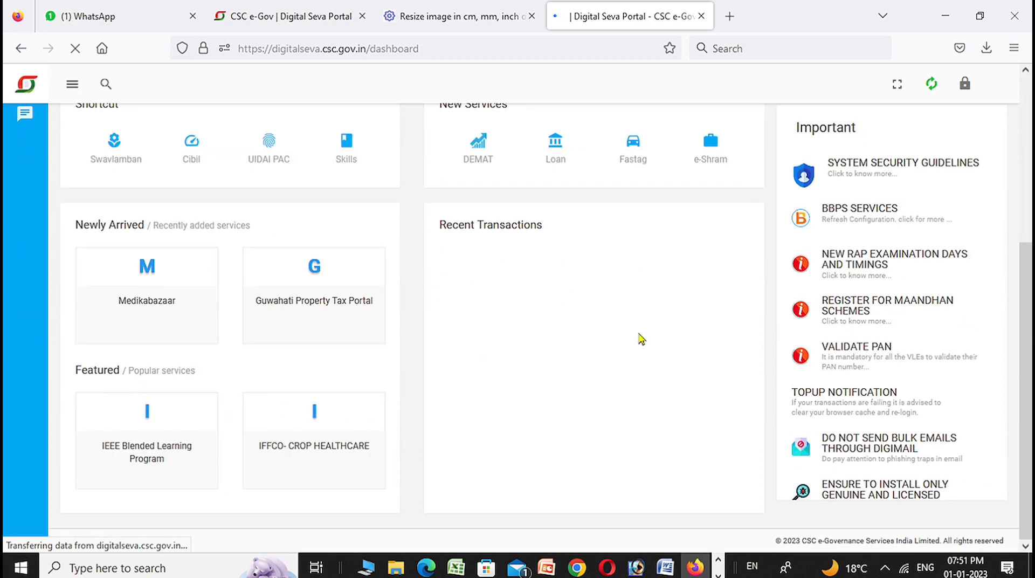
pyautogui.scroll(5, 484, 371)
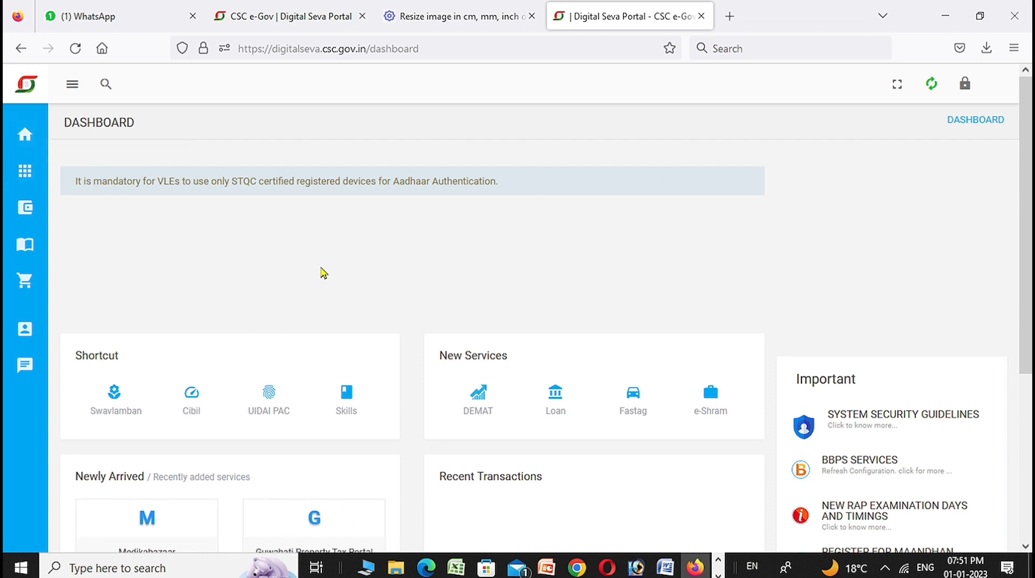
pyautogui.moveTo(6, 241)
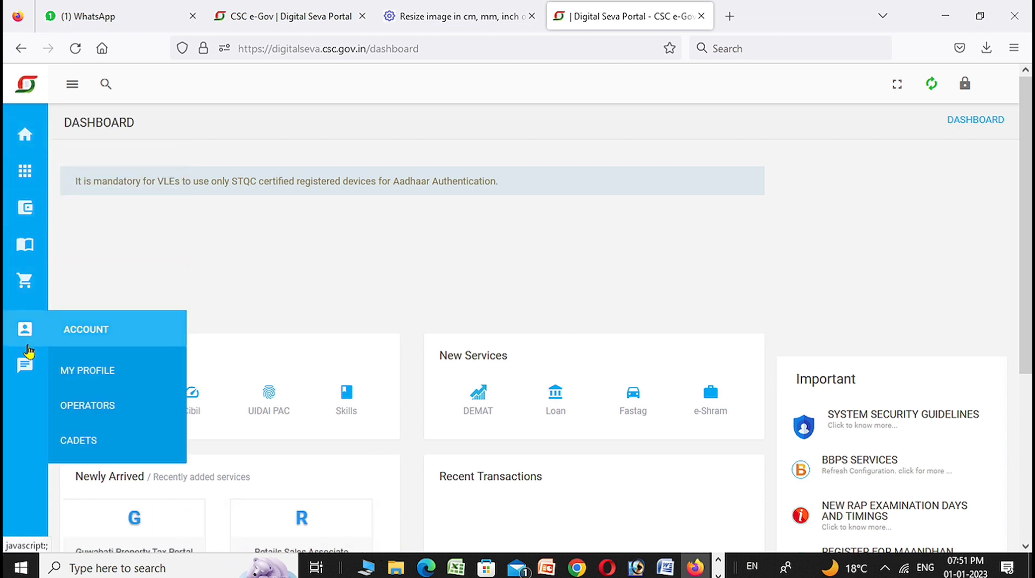
pyautogui.moveTo(33, 386)
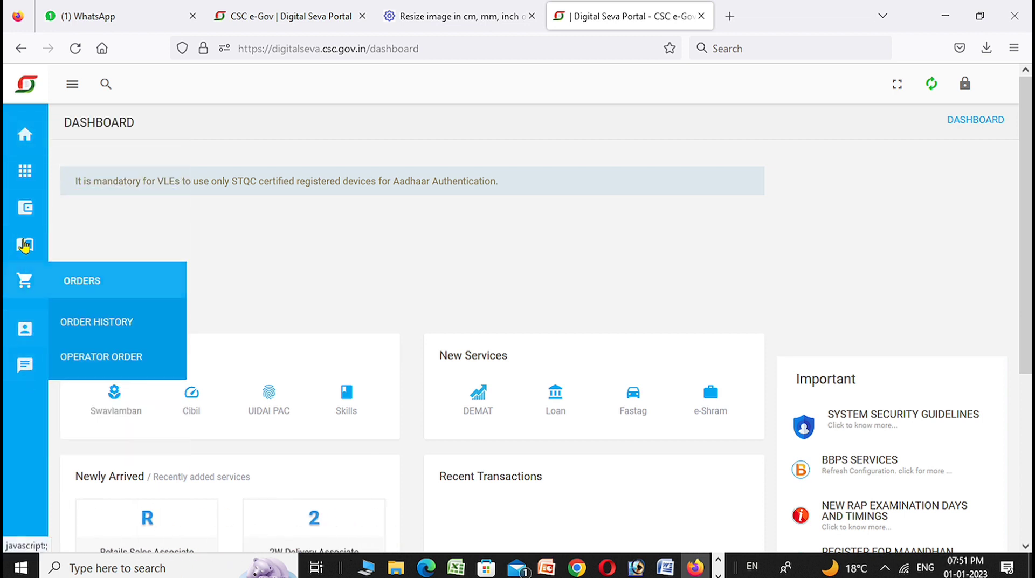